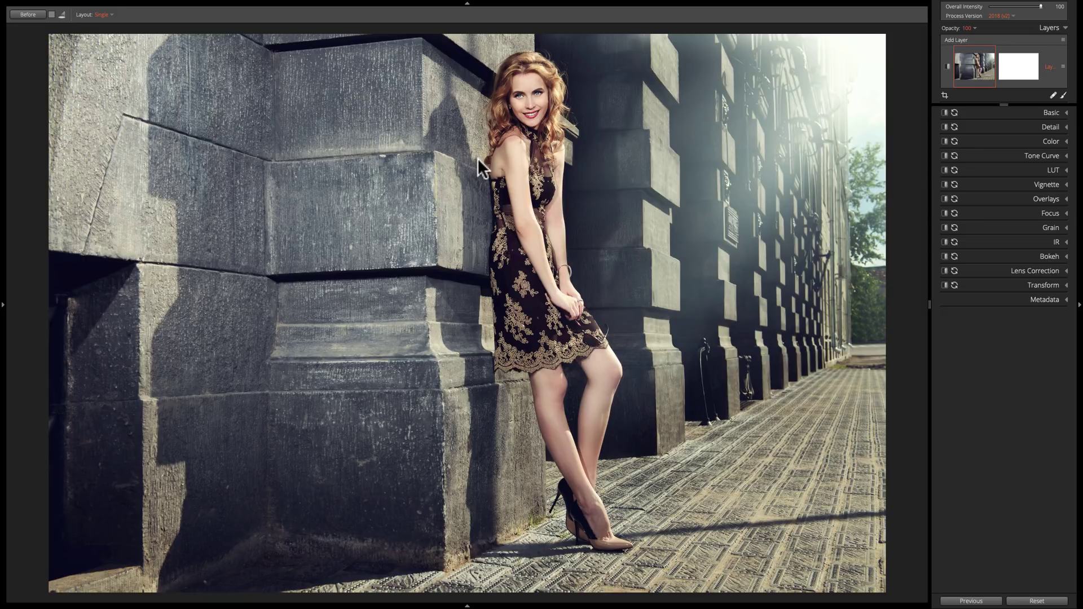
Expand the Bokeh panel, showing Lens Preset Off, Creamy 10 and Threshold 20
{"action": "left_click", "coordinate": [1018, 254]}
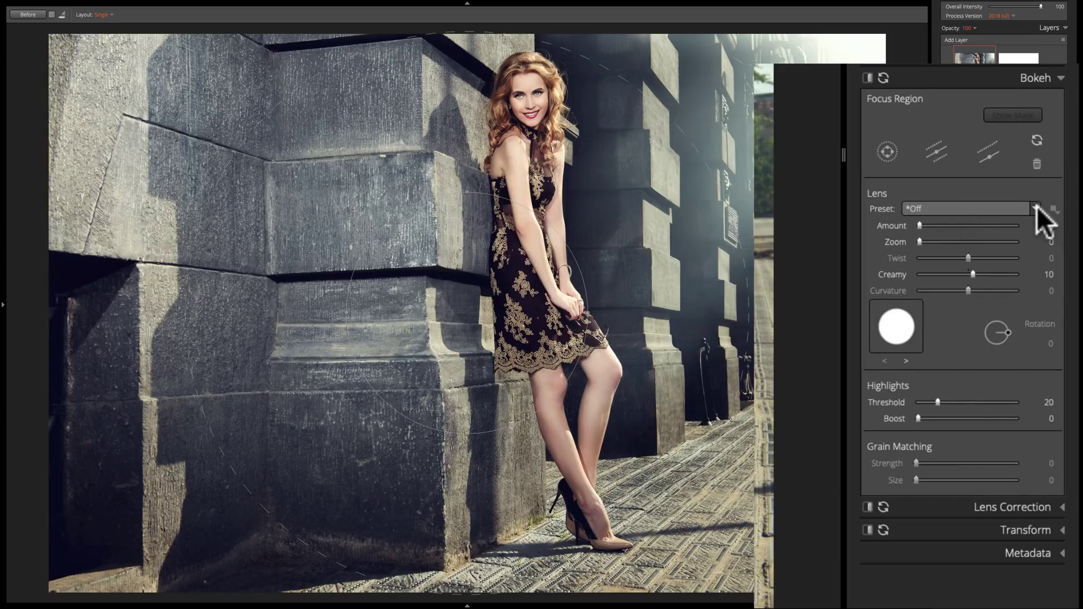
Browse the Lens Preset list through Creative Aperture and Motion to Traditional Lenses, previewing Canon 85mm f/1.2L
{"action": "left_click", "coordinate": [1037, 208]}
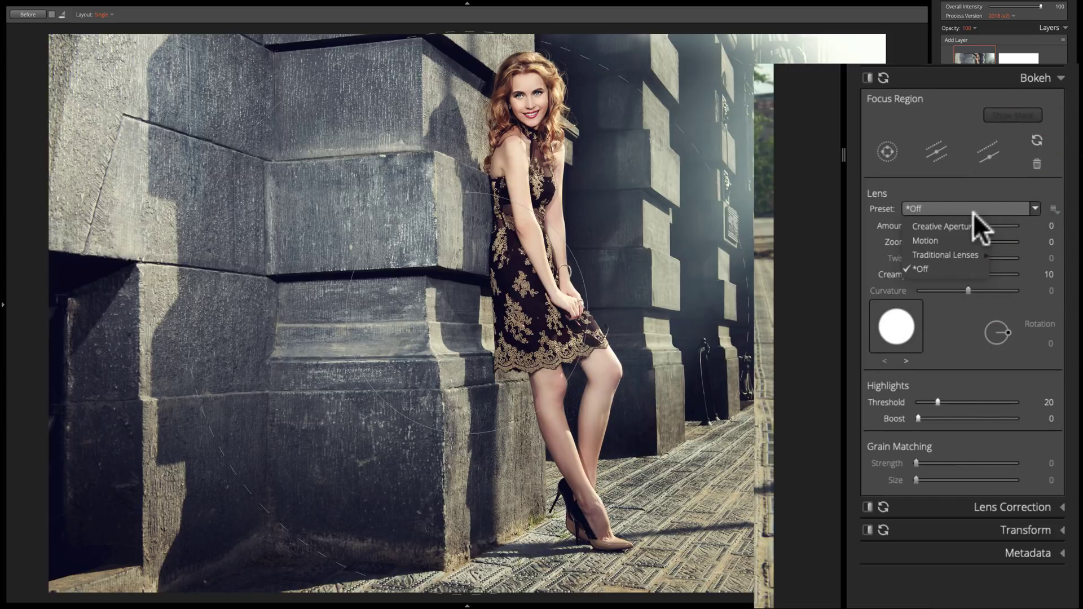
{"action": "mouse_move", "coordinate": [959, 220]}
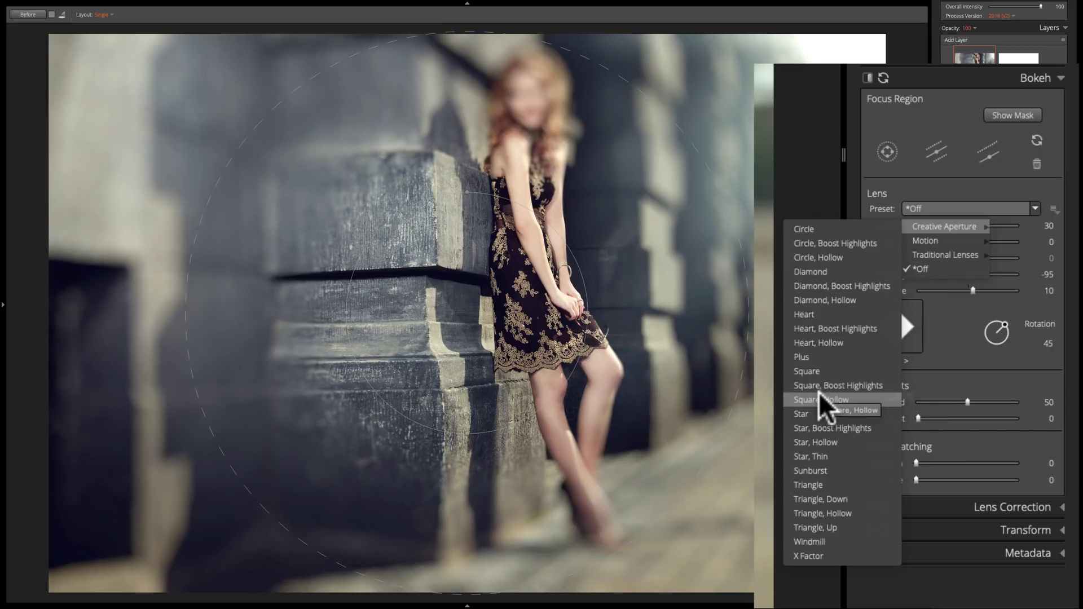
{"action": "mouse_move", "coordinate": [933, 240]}
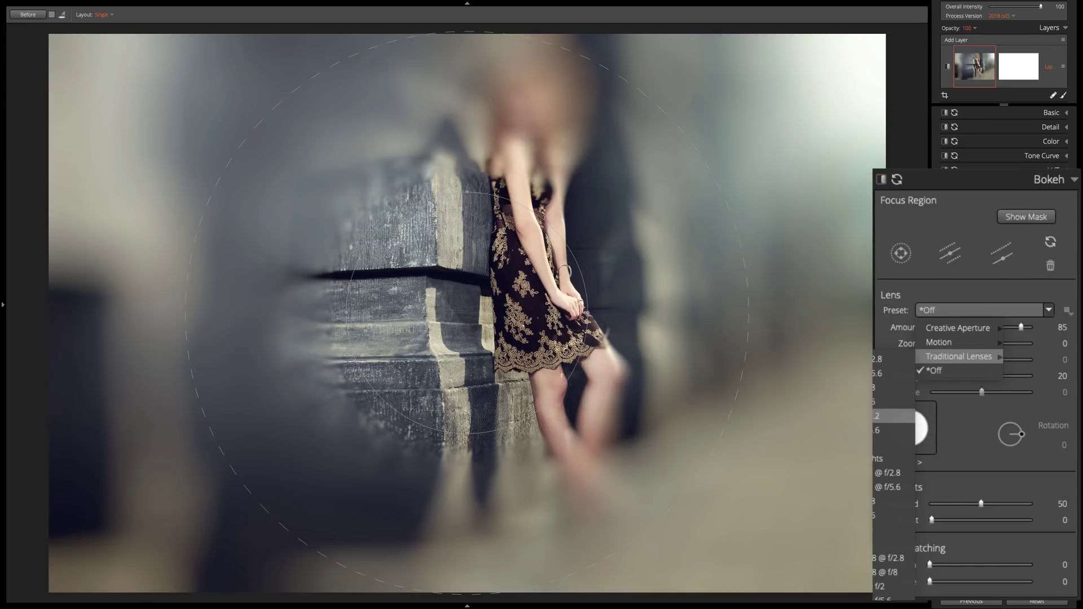
Apply the Canon 85mm f/1.2L @ f/1.2 preset and fit a tall focus ellipse over the woman
{"action": "left_click", "coordinate": [895, 416]}
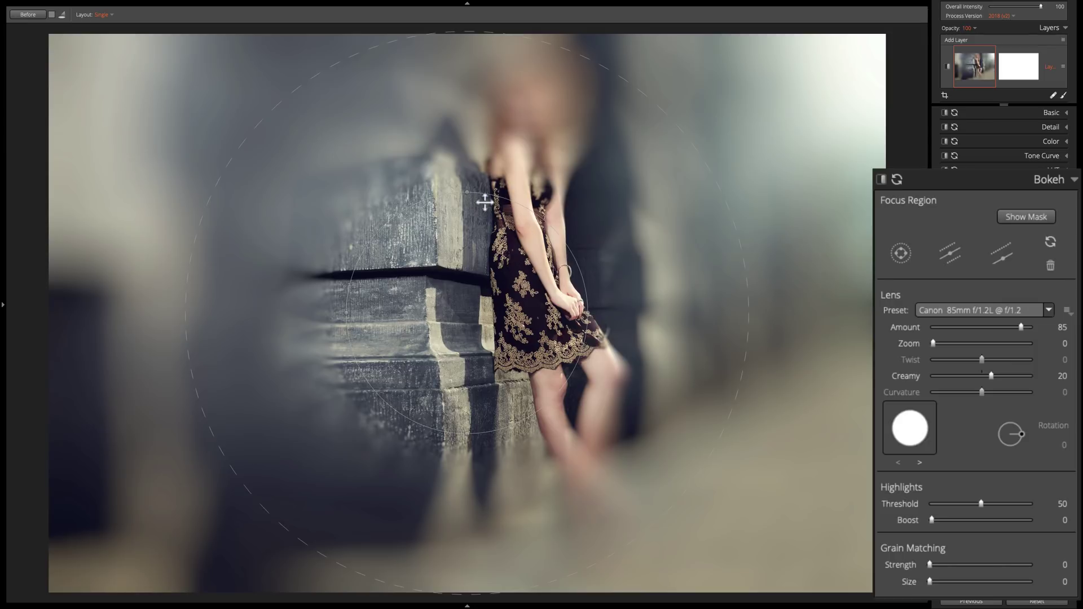
{"action": "left_click_drag", "start_coordinate": [467, 195], "coordinate": [468, 52]}
{"action": "left_click_drag", "start_coordinate": [478, 374], "coordinate": [564, 347]}
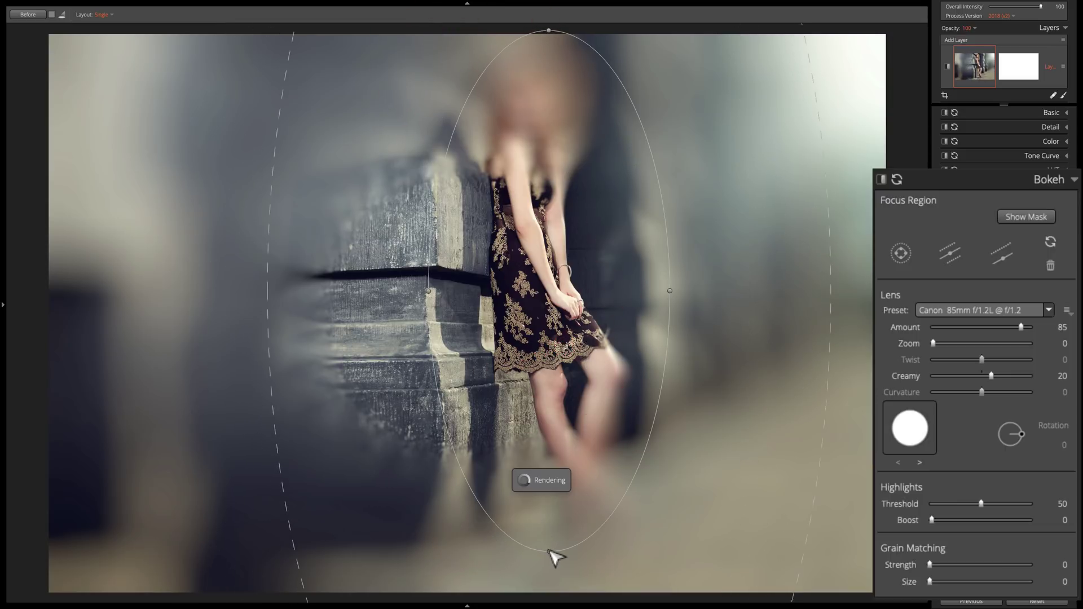
{"action": "left_click_drag", "start_coordinate": [551, 553], "coordinate": [558, 590]}
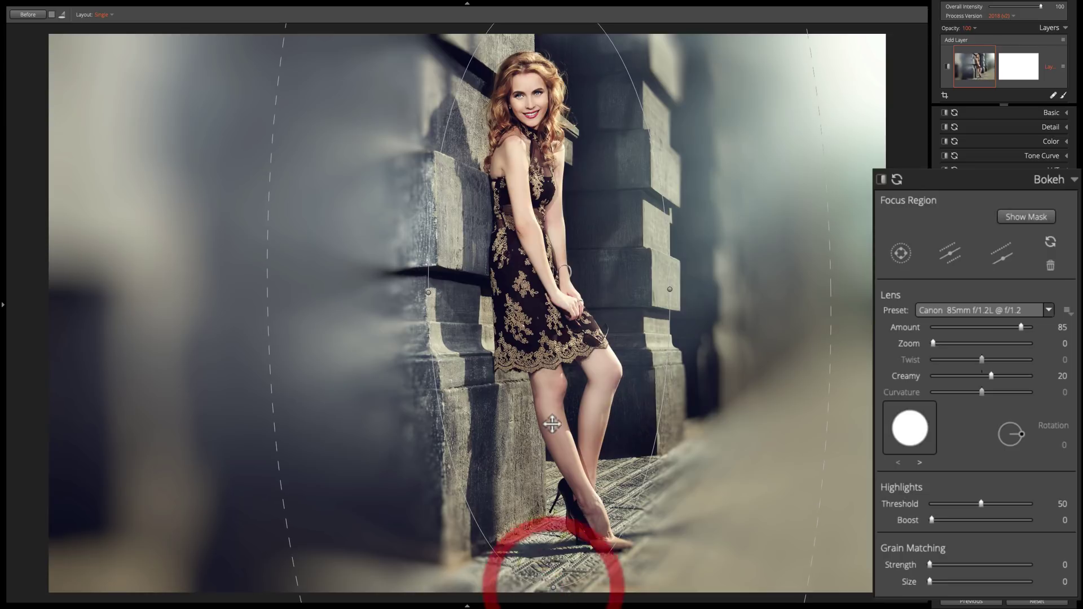
{"action": "left_click", "coordinate": [560, 429]}
{"action": "left_click_drag", "start_coordinate": [559, 429], "coordinate": [564, 434]}
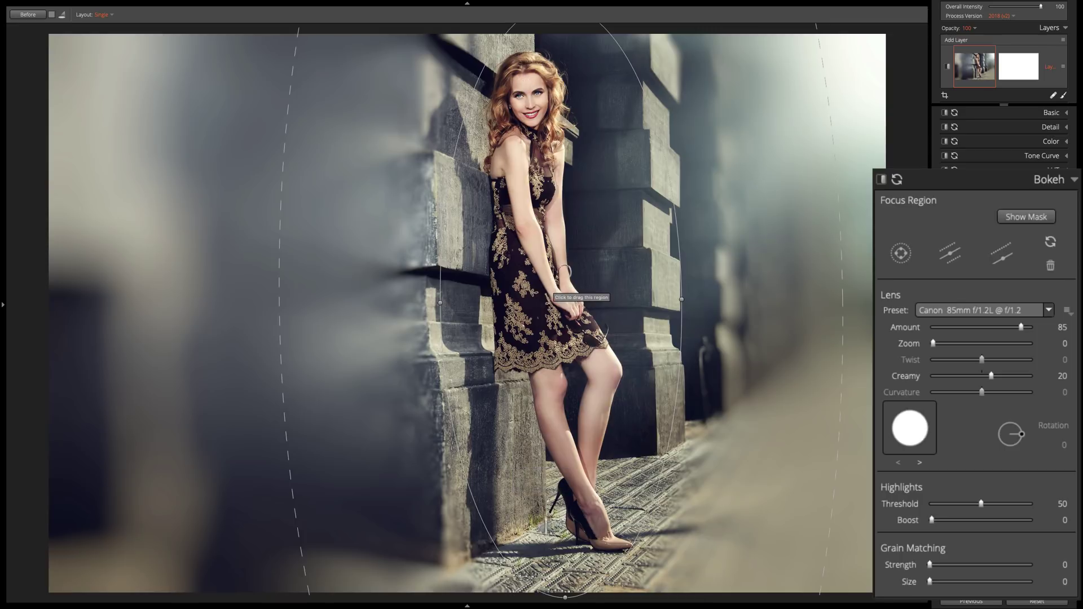
{"action": "left_click_drag", "start_coordinate": [556, 269], "coordinate": [537, 266]}
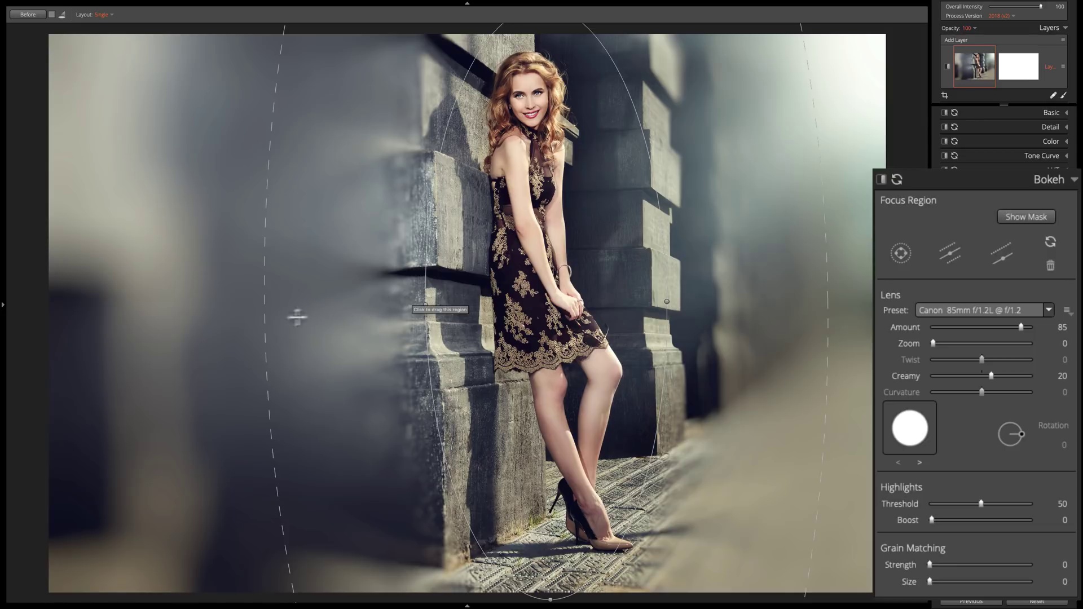
Widen the feathered transition outward and tighten the focus ellipse's sides around the woman
{"action": "left_click_drag", "start_coordinate": [266, 320], "coordinate": [191, 319]}
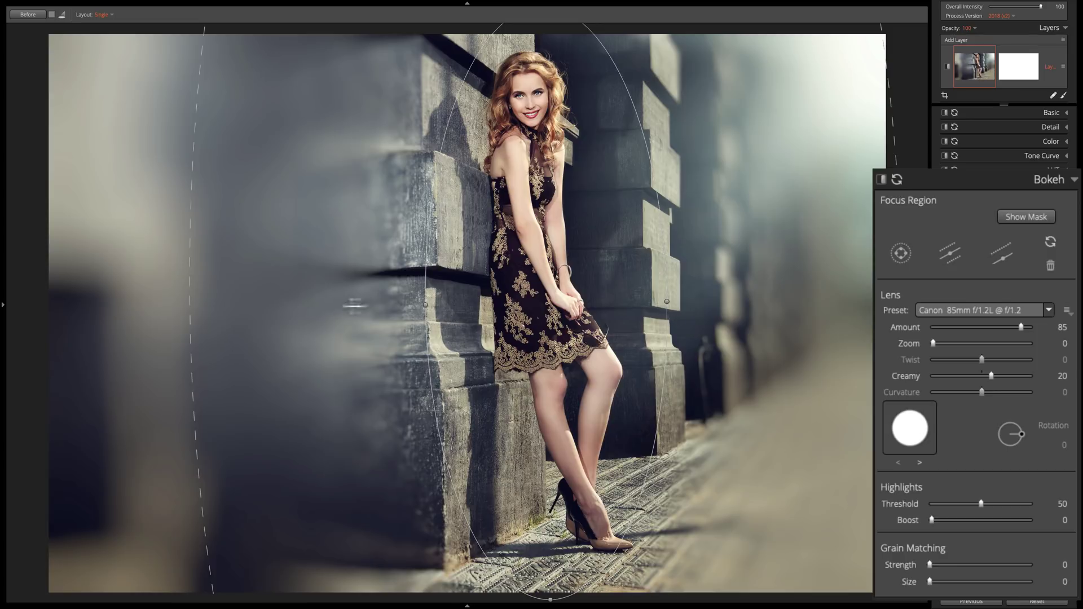
{"action": "left_click_drag", "start_coordinate": [425, 305], "coordinate": [431, 305]}
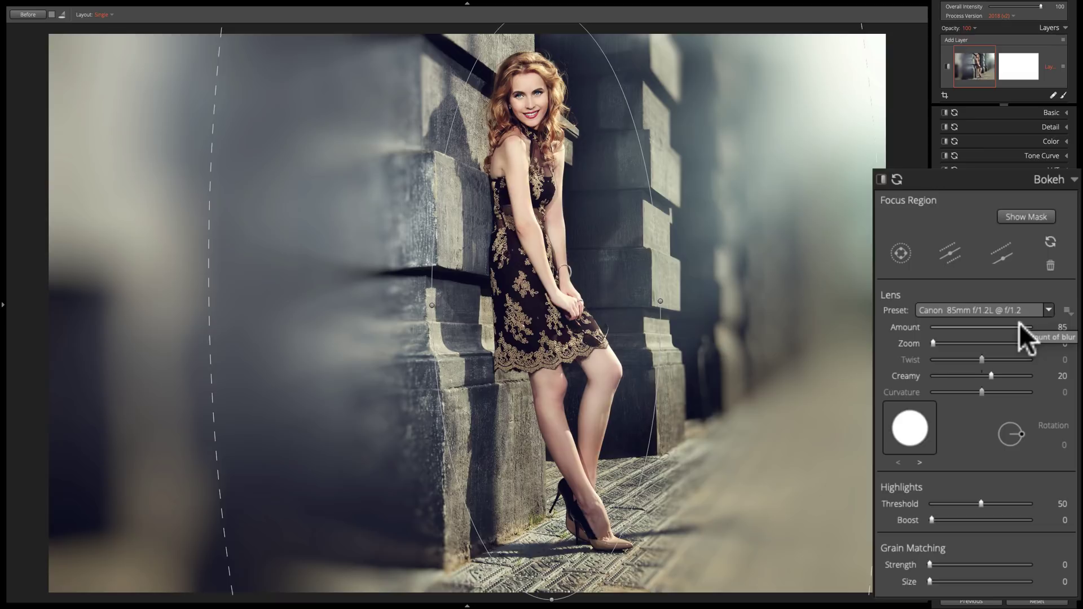
Lower the Lens Amount to 23 and set Zoom to 43
{"action": "left_click_drag", "start_coordinate": [1019, 323], "coordinate": [963, 325]}
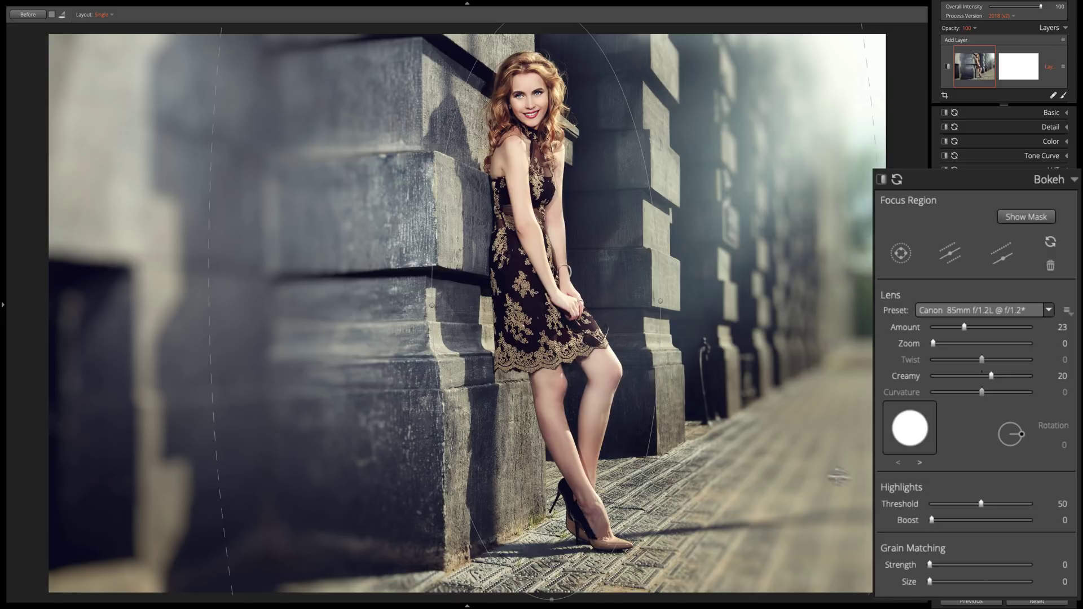
{"action": "left_click_drag", "start_coordinate": [932, 343], "coordinate": [1023, 343]}
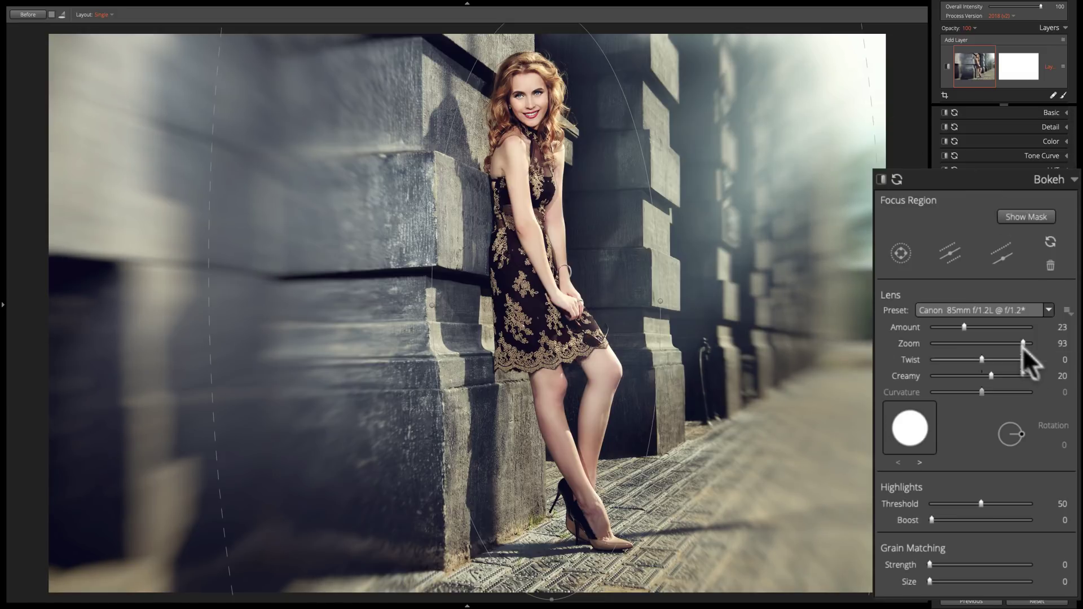
{"action": "left_click_drag", "start_coordinate": [1020, 339], "coordinate": [975, 343]}
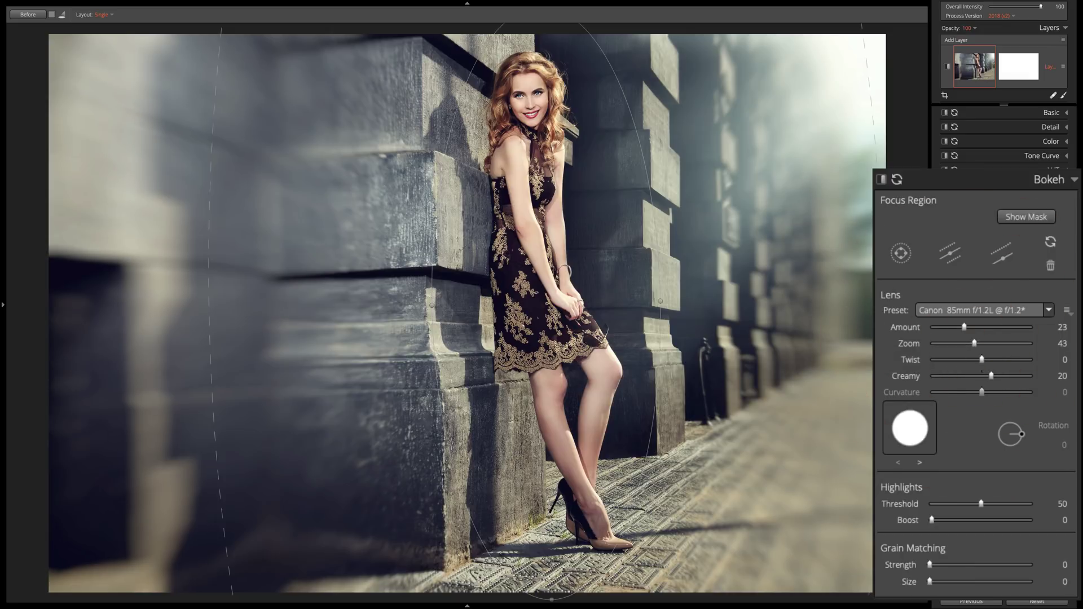
{"action": "left_click_drag", "start_coordinate": [971, 343], "coordinate": [1038, 354]}
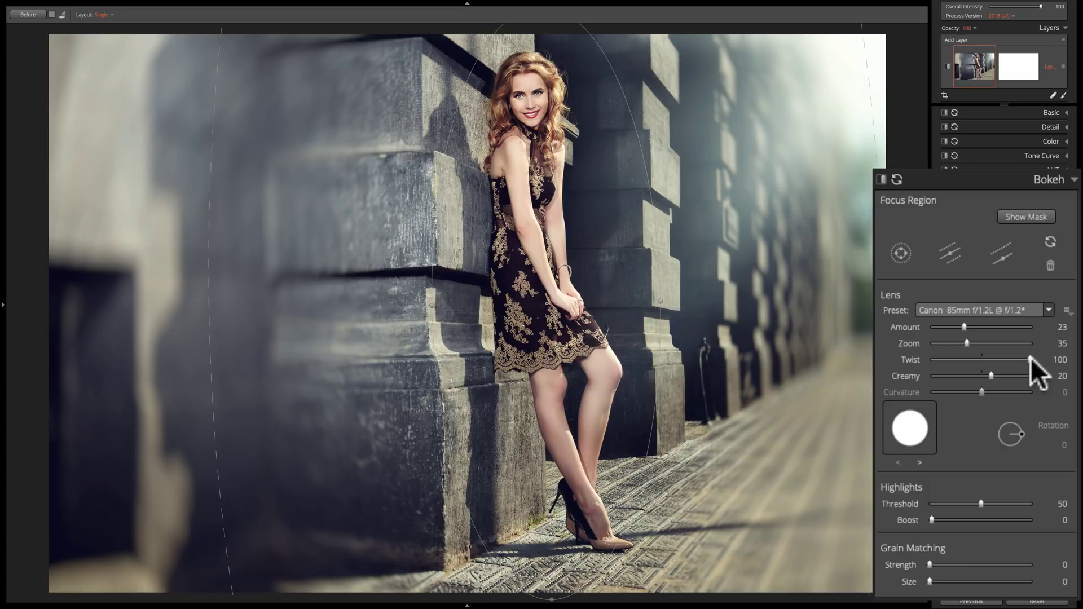
{"action": "left_click_drag", "start_coordinate": [1031, 358], "coordinate": [923, 355]}
{"action": "double_click", "coordinate": [941, 355]}
{"action": "left_click", "coordinate": [919, 358]}
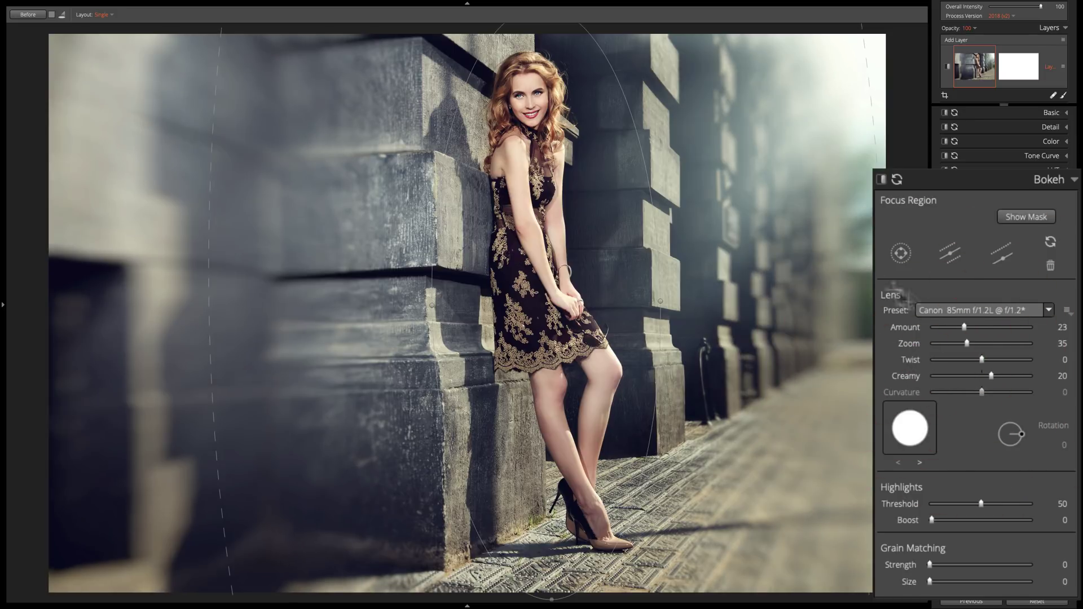
{"action": "left_click_drag", "start_coordinate": [980, 359], "coordinate": [925, 361]}
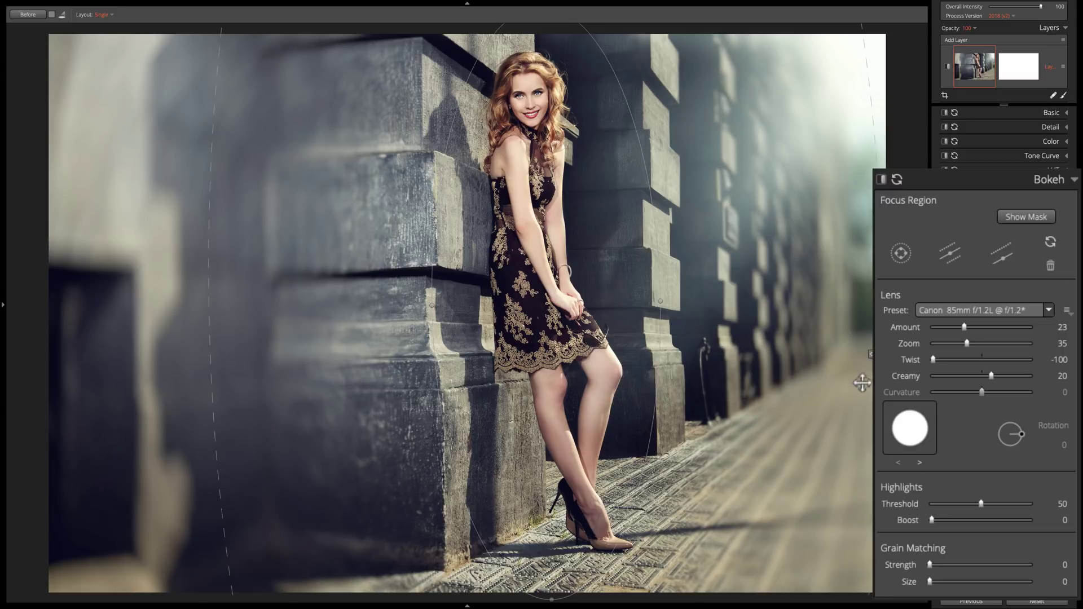
{"action": "double_click", "coordinate": [909, 359]}
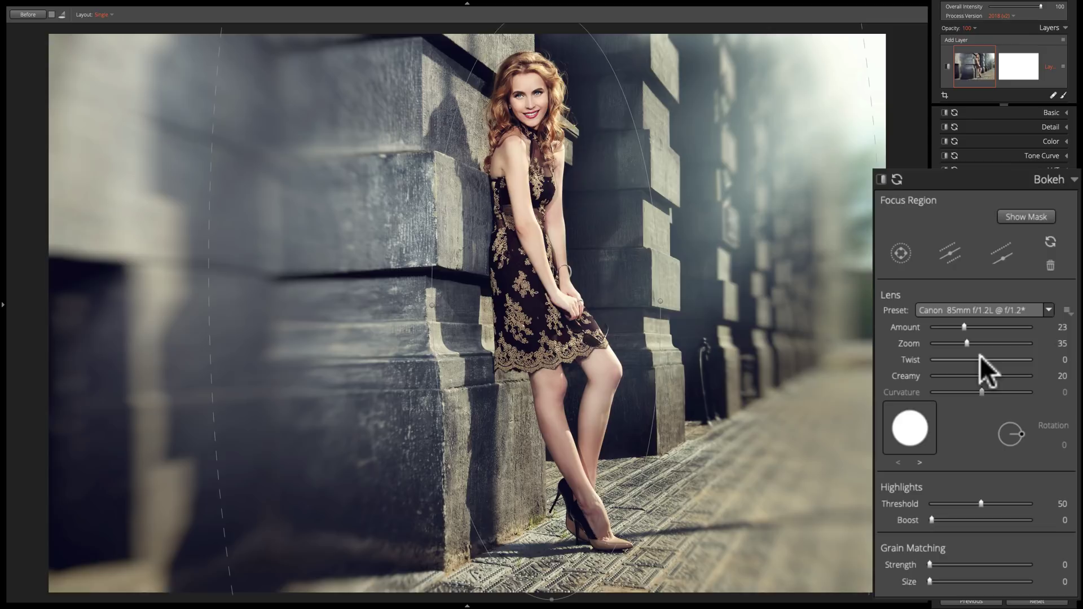
{"action": "left_click_drag", "start_coordinate": [980, 357], "coordinate": [953, 360]}
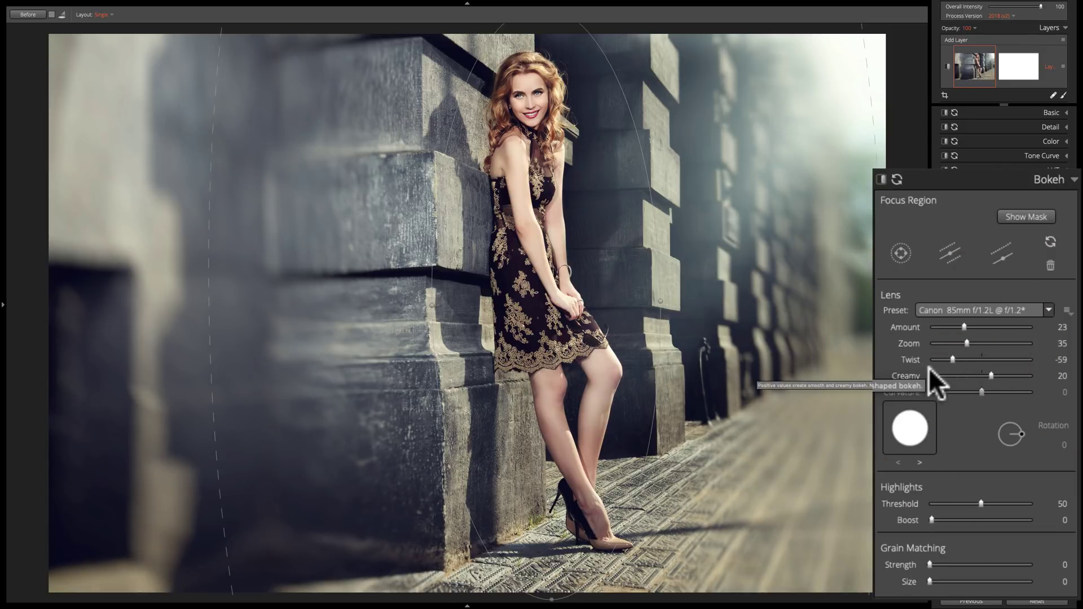
{"action": "left_click", "coordinate": [989, 375]}
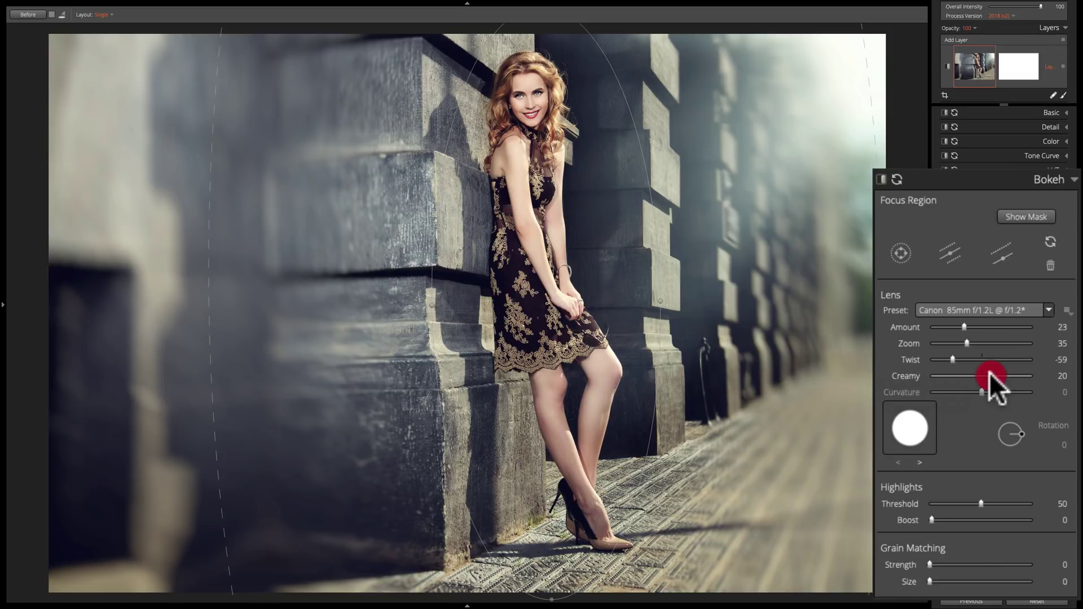
{"action": "left_click_drag", "start_coordinate": [1037, 371], "coordinate": [925, 375]}
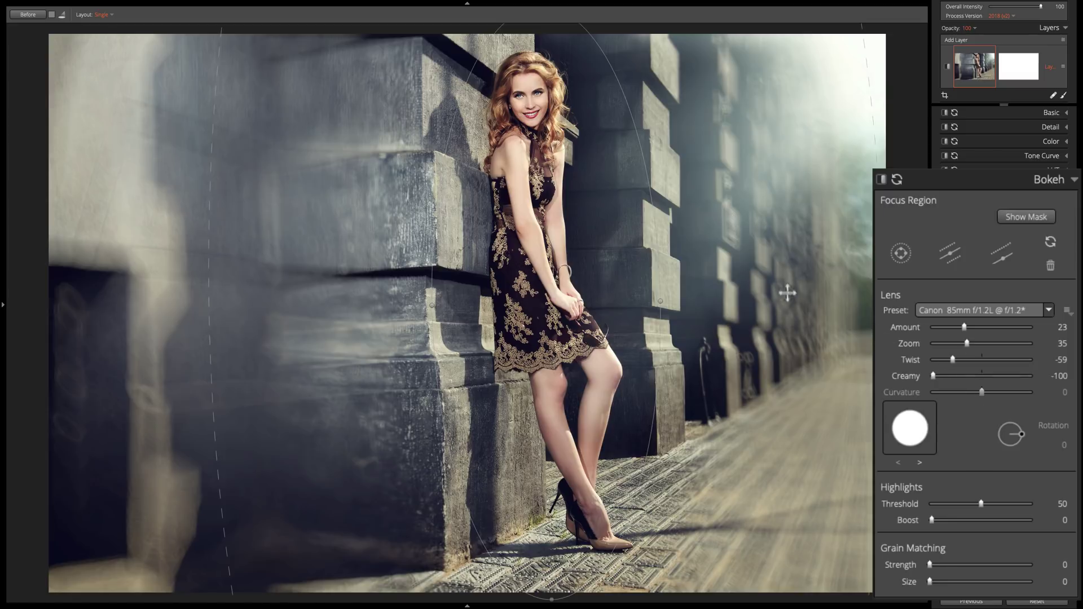
{"action": "left_click_drag", "start_coordinate": [934, 376], "coordinate": [1000, 374]}
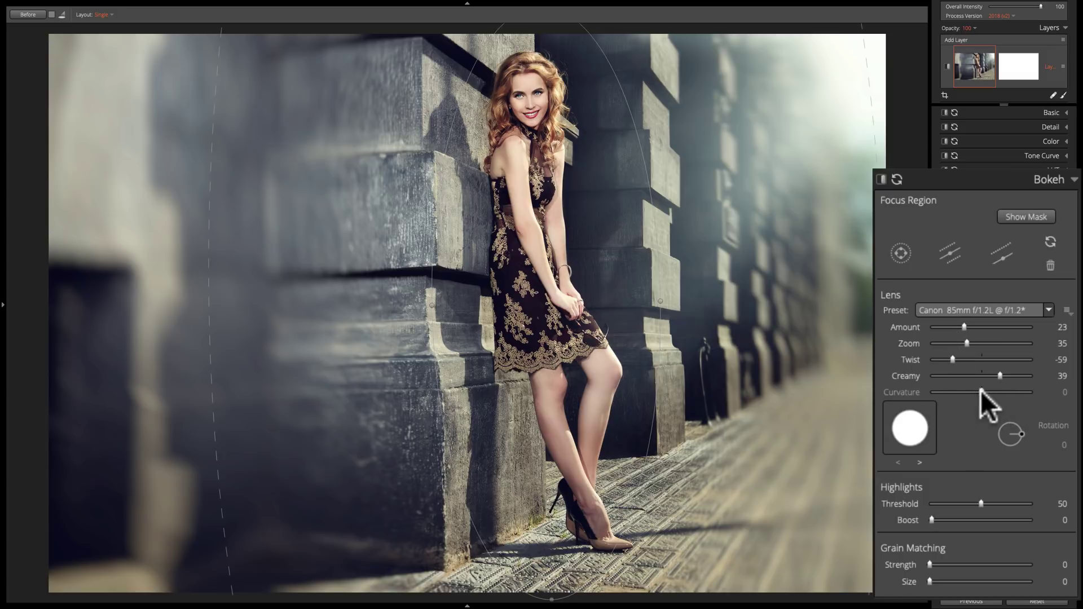
{"action": "left_click", "coordinate": [1008, 427]}
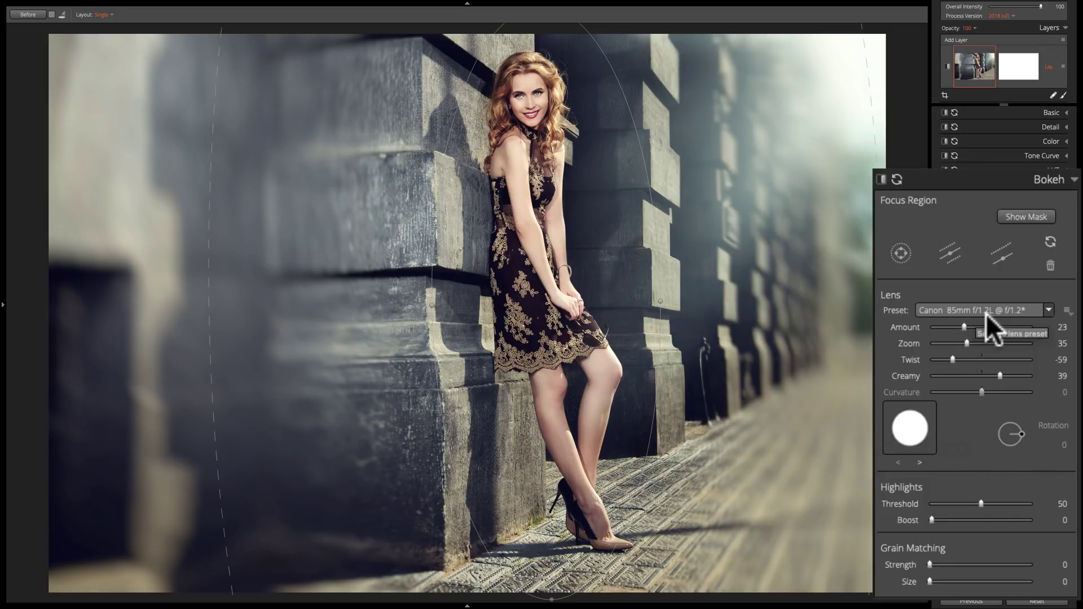
{"action": "left_click", "coordinate": [912, 419]}
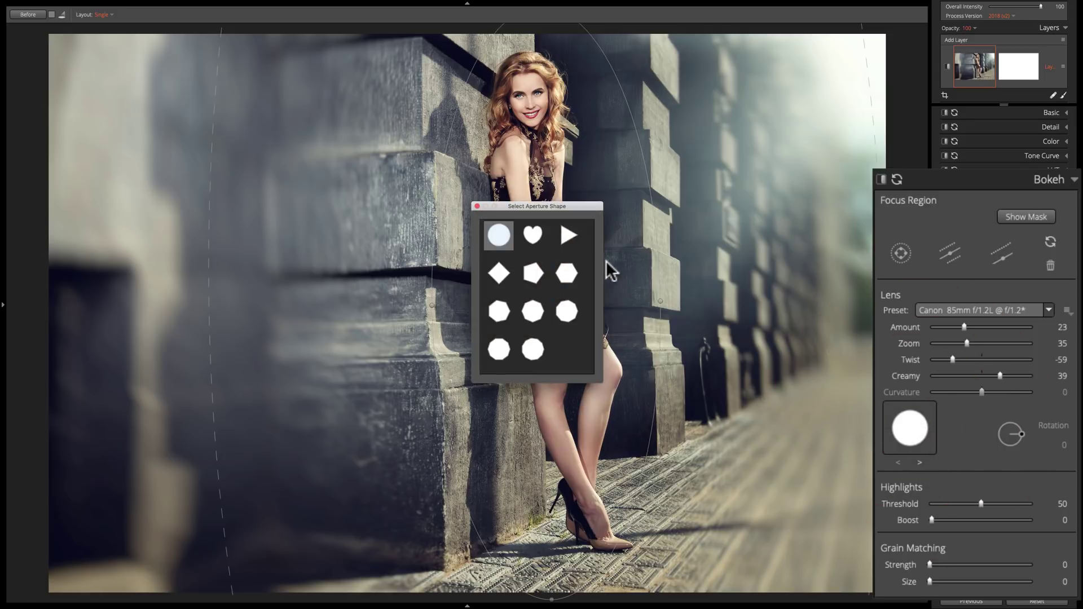
{"action": "left_click", "coordinate": [531, 233]}
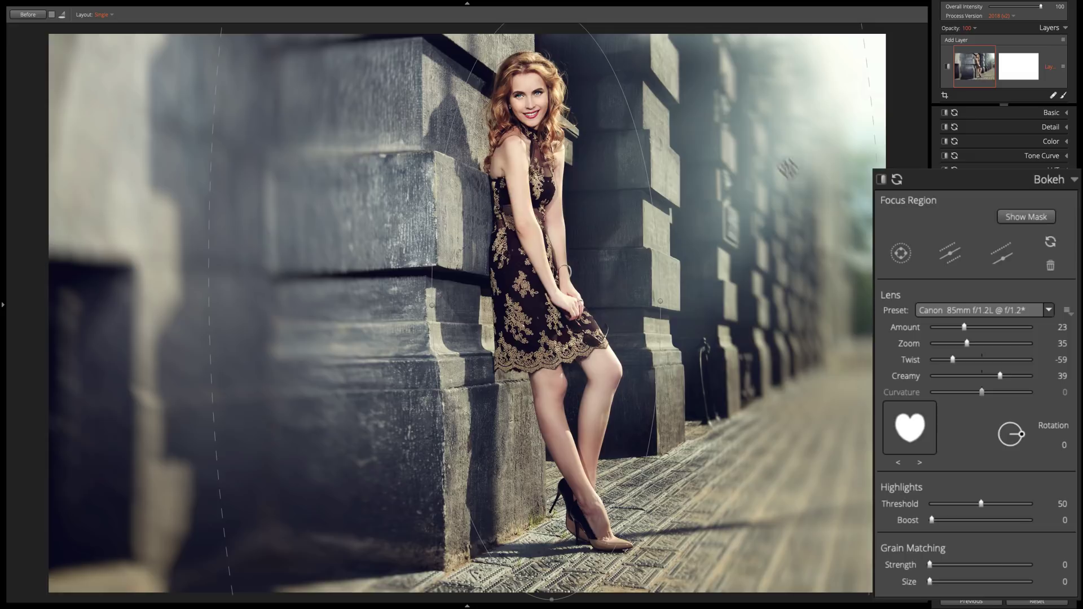
{"action": "left_click", "coordinate": [905, 436]}
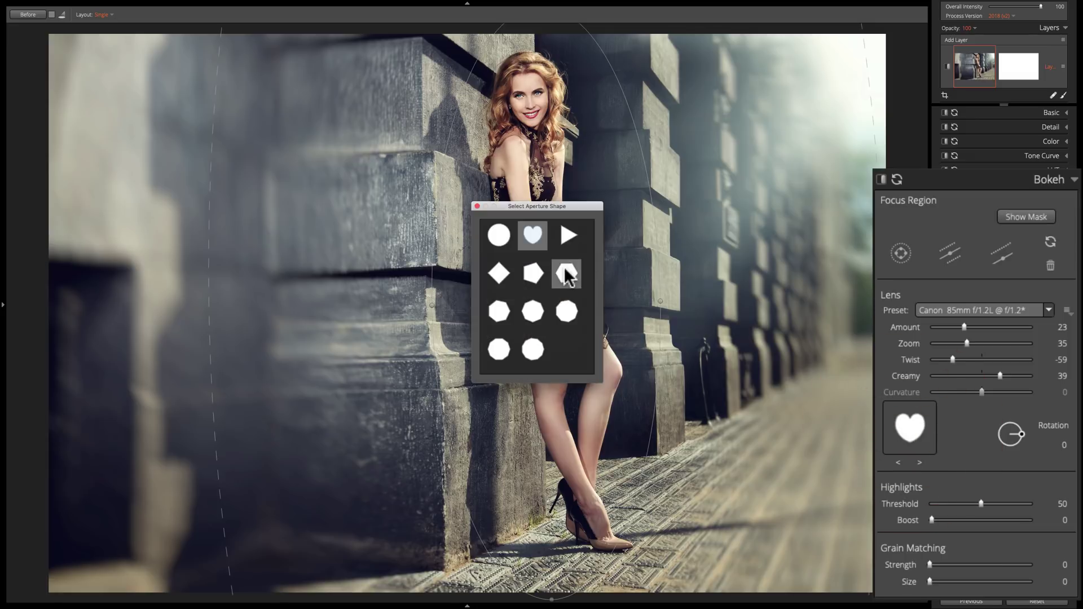
{"action": "left_click", "coordinate": [564, 267]}
{"action": "left_click", "coordinate": [908, 431]}
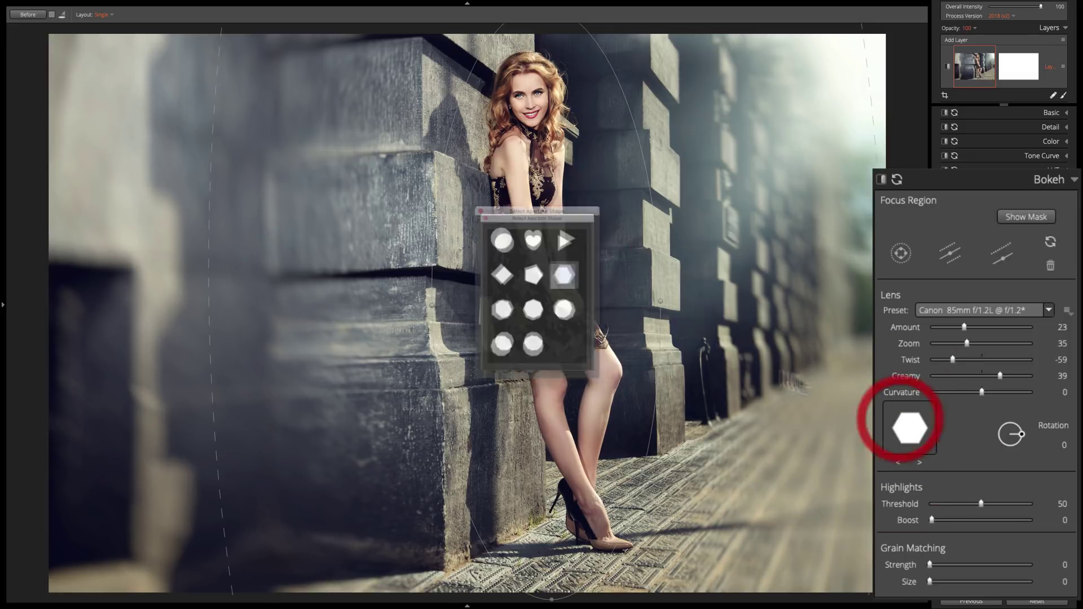
{"action": "left_click", "coordinate": [499, 236]}
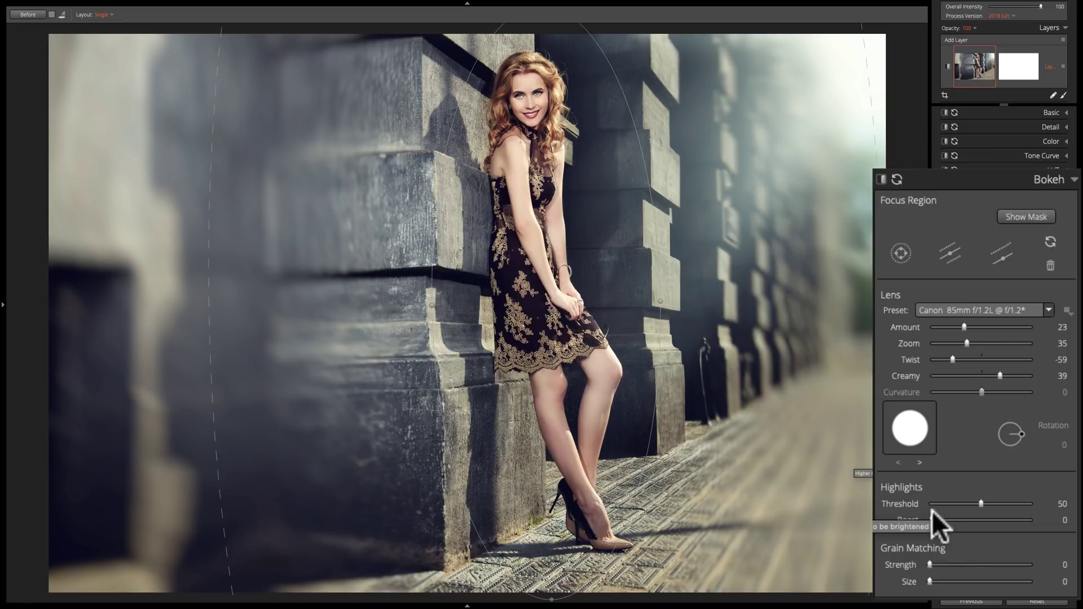
Test the Highlights Boost and Threshold sliders, then reset them to Threshold 20 and Boost 0
{"action": "left_click_drag", "start_coordinate": [931, 519], "coordinate": [1005, 519]}
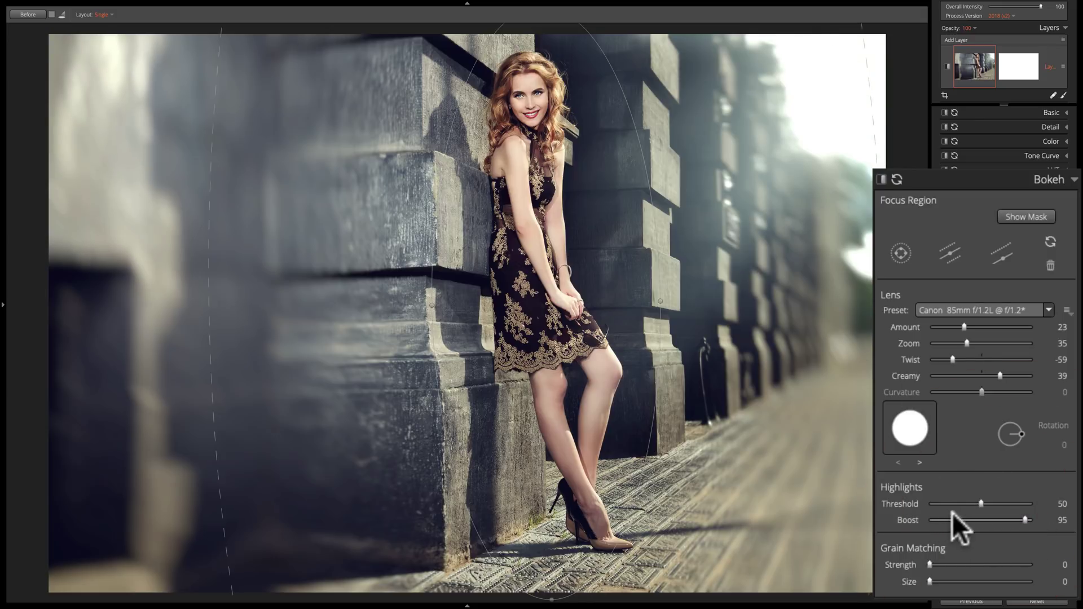
{"action": "left_click_drag", "start_coordinate": [981, 503], "coordinate": [928, 502]}
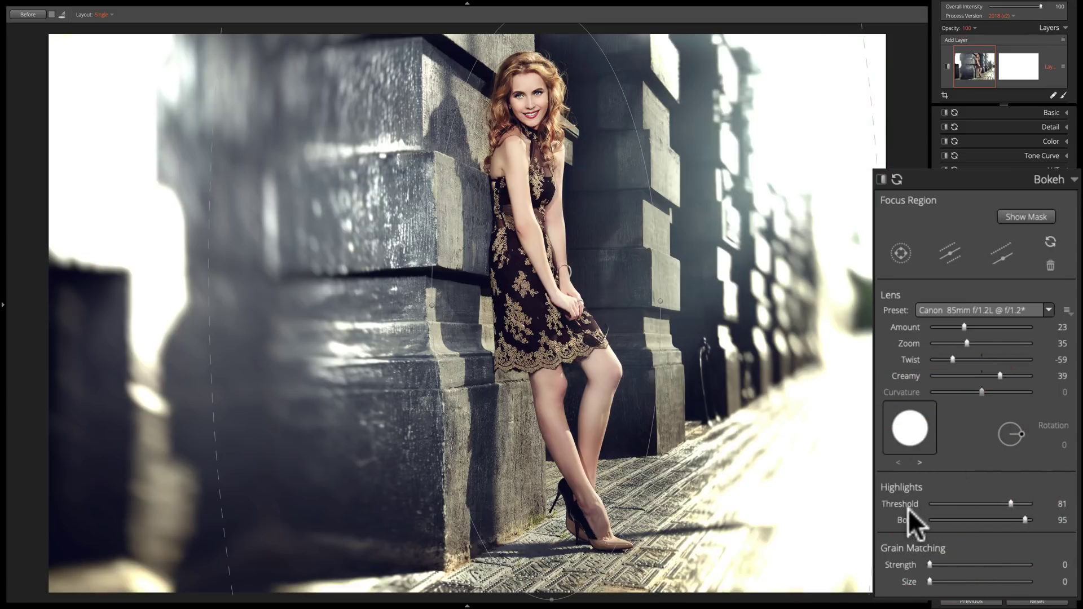
{"action": "double_click", "coordinate": [909, 505]}
{"action": "double_click", "coordinate": [909, 517]}
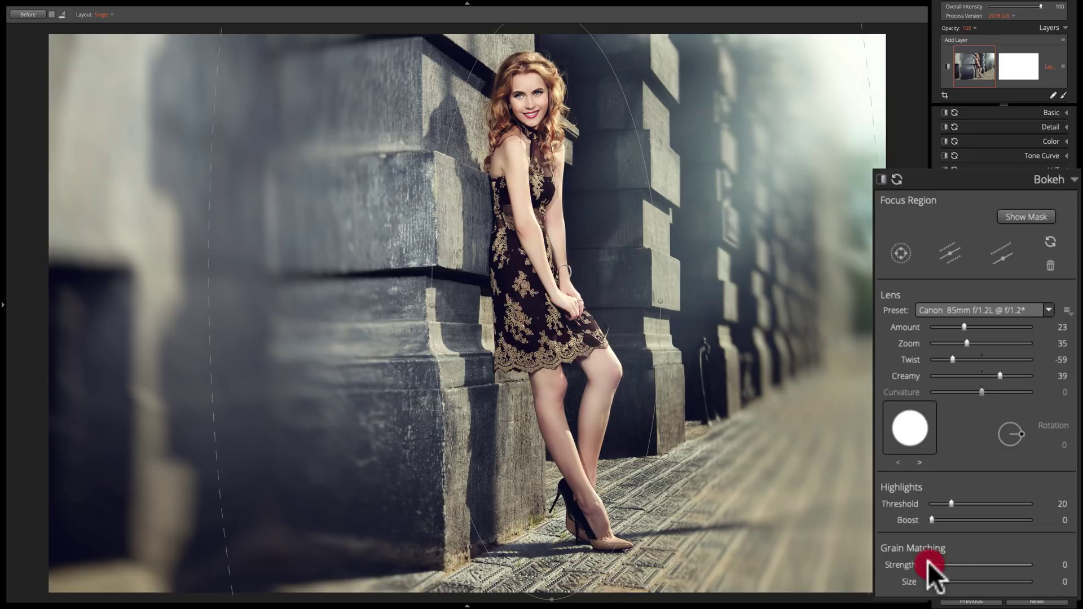
{"action": "left_click_drag", "start_coordinate": [928, 561], "coordinate": [1006, 561]}
{"action": "left_click_drag", "start_coordinate": [930, 581], "coordinate": [991, 581]}
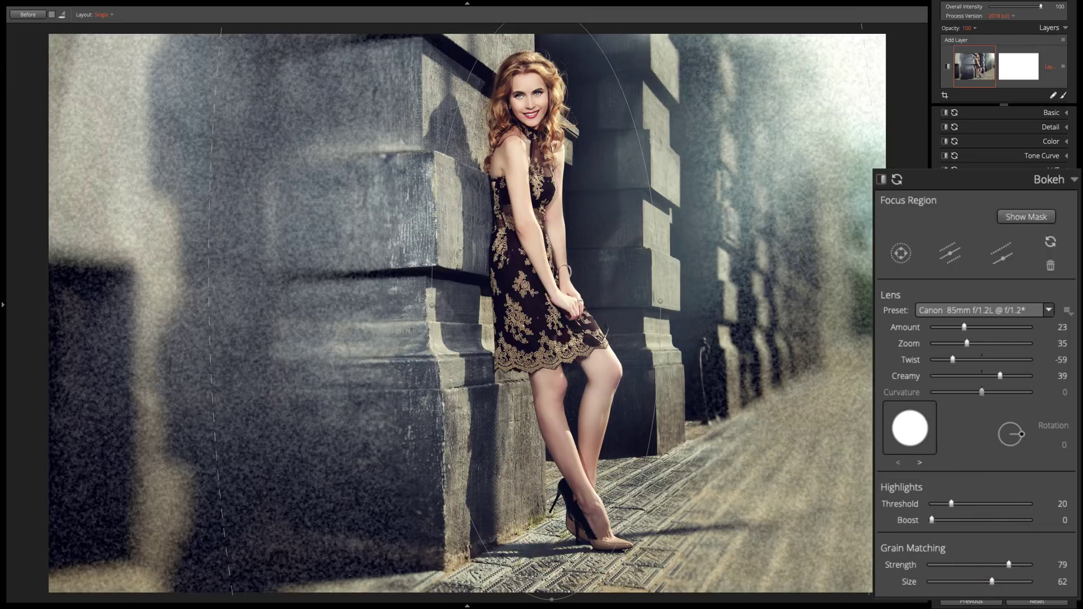
{"action": "left_click", "coordinate": [908, 581]}
{"action": "double_click", "coordinate": [905, 566]}
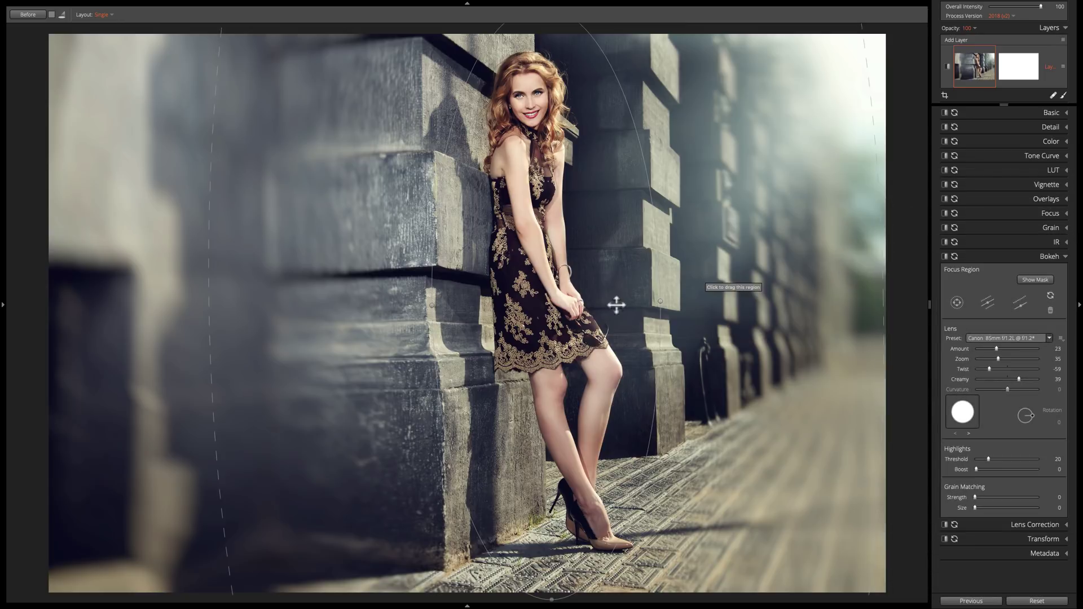
Nudge the tall focus ellipse slightly left to keep the woman sharp
{"action": "left_click_drag", "start_coordinate": [531, 305], "coordinate": [526, 307]}
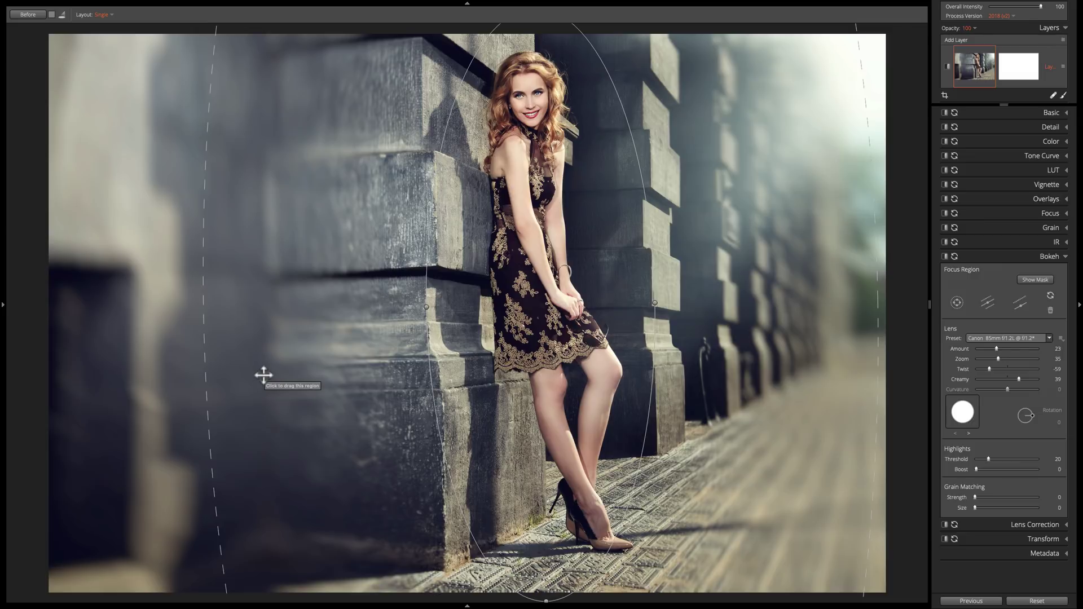
Crop at Free aspect ratio, trimming the left wall so the woman aligns with the left third
{"action": "left_click", "coordinate": [945, 95]}
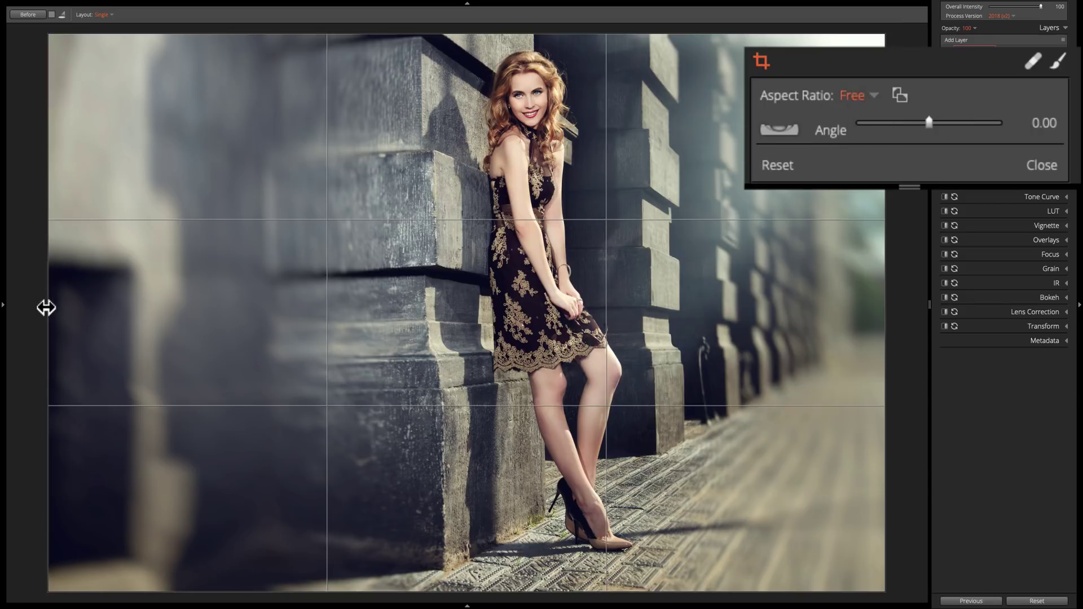
{"action": "left_click_drag", "start_coordinate": [46, 307], "coordinate": [195, 310]}
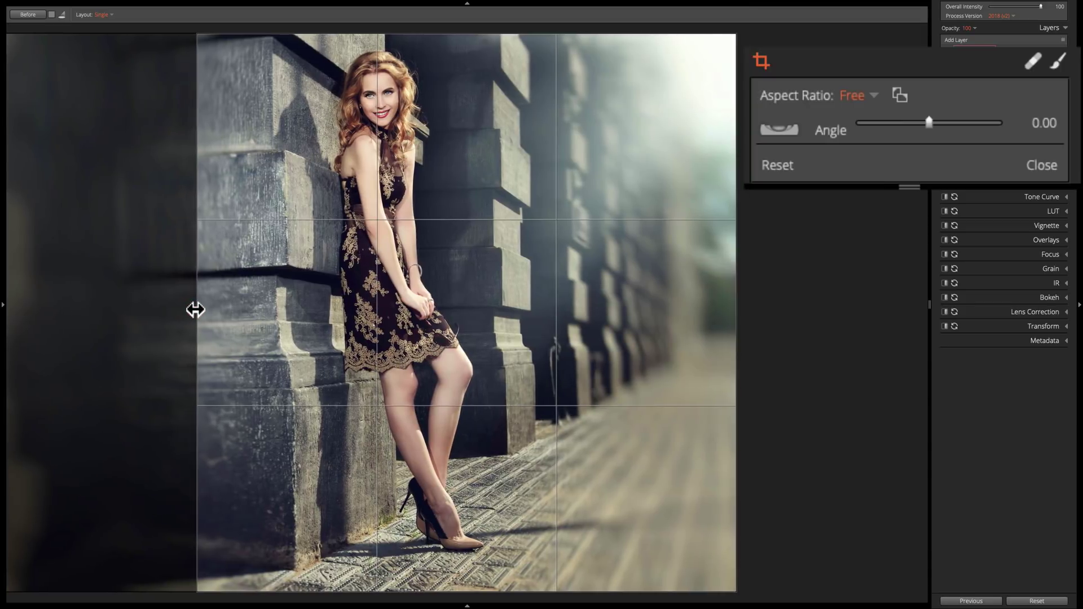
{"action": "left_click", "coordinate": [196, 309]}
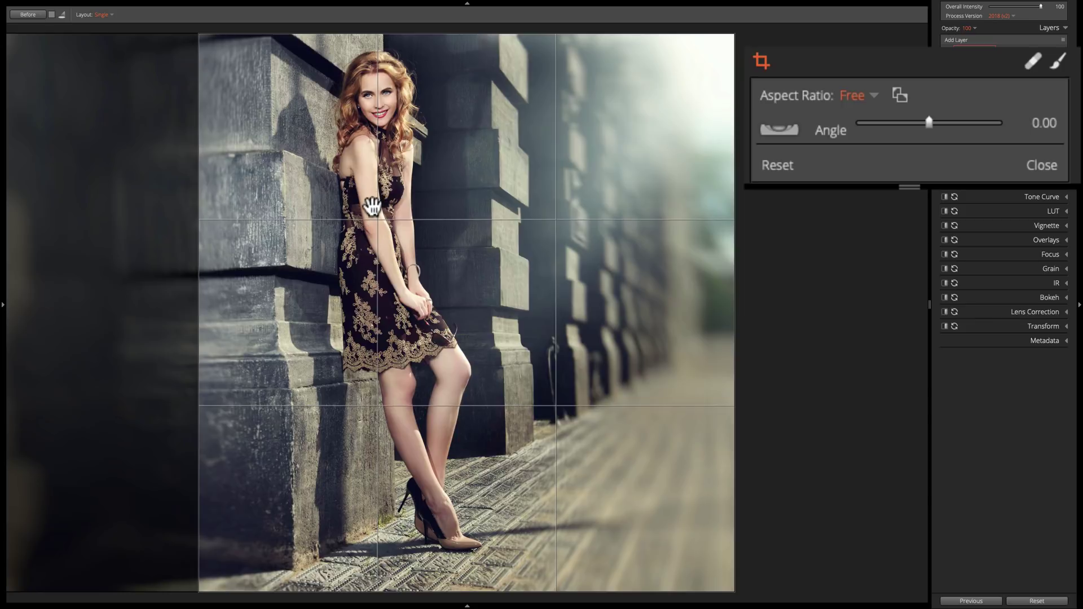
Apply the crop, shift the focus ellipse right onto the woman, and set Bokeh Amount to 21
{"action": "left_click", "coordinate": [1051, 164]}
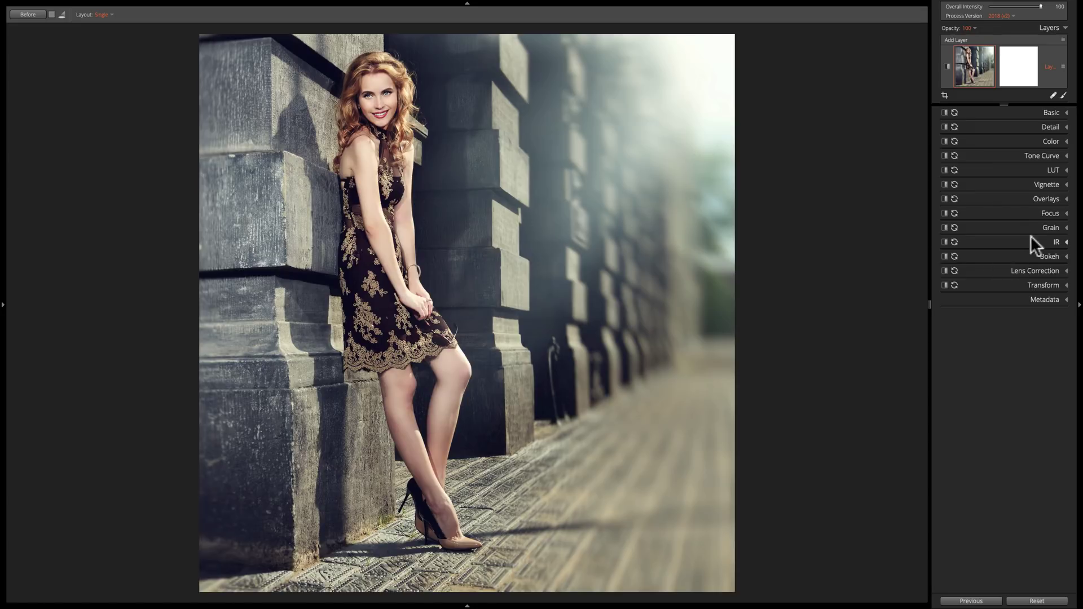
{"action": "left_click", "coordinate": [1050, 257]}
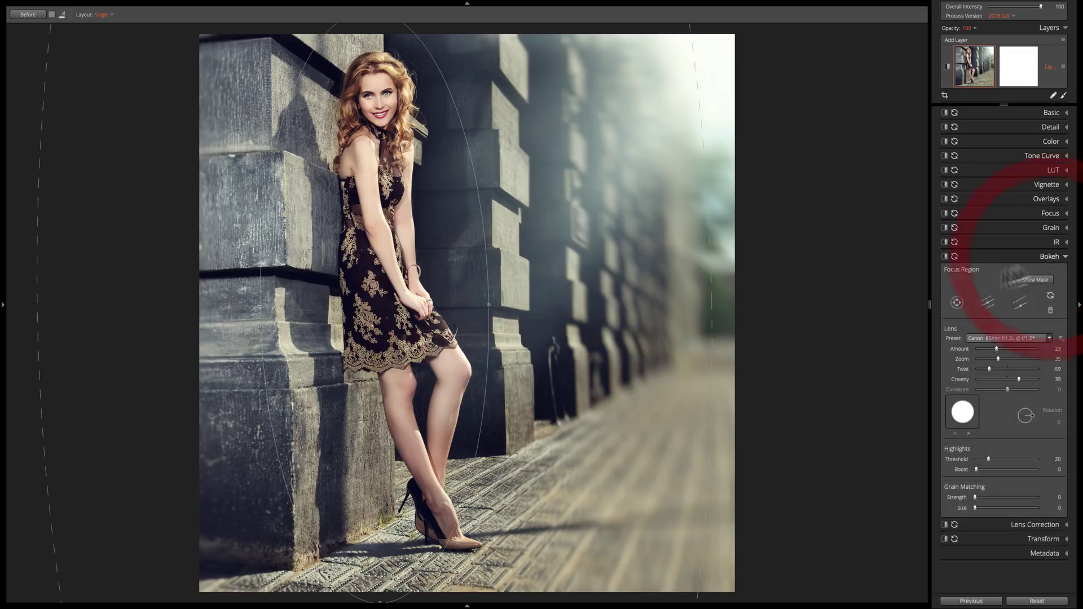
{"action": "left_click", "coordinate": [373, 326]}
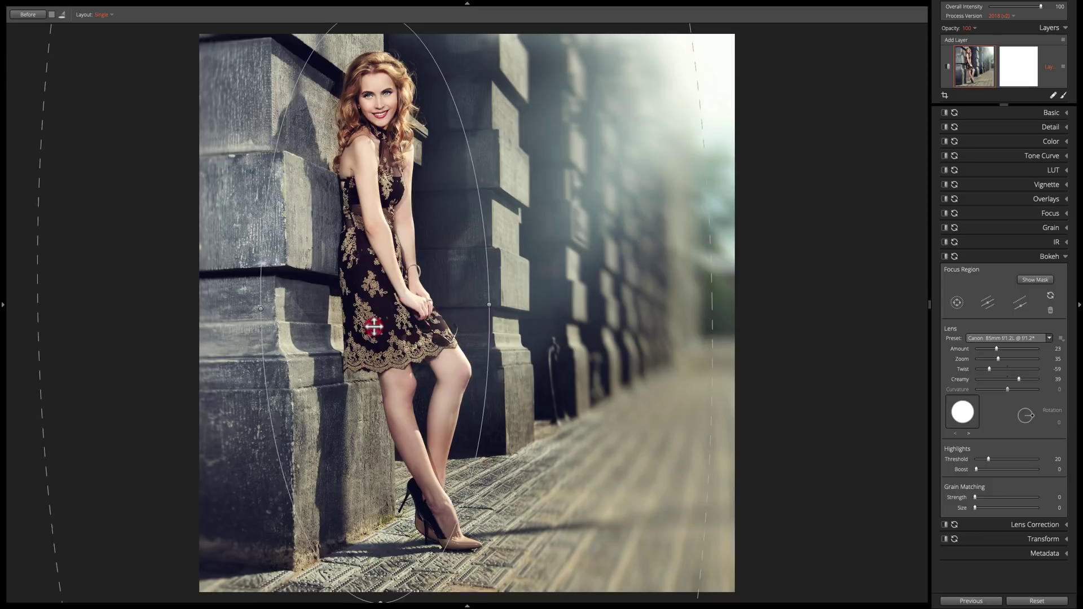
{"action": "left_click_drag", "start_coordinate": [373, 326], "coordinate": [382, 328]}
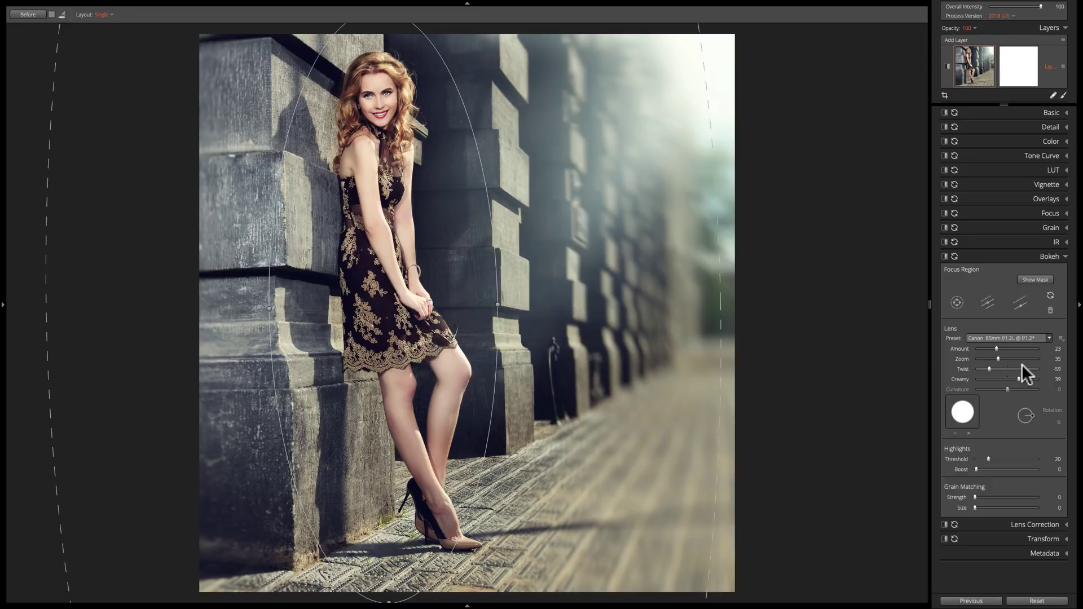
{"action": "left_click_drag", "start_coordinate": [996, 350], "coordinate": [993, 350]}
{"action": "left_click", "coordinate": [1036, 256]}
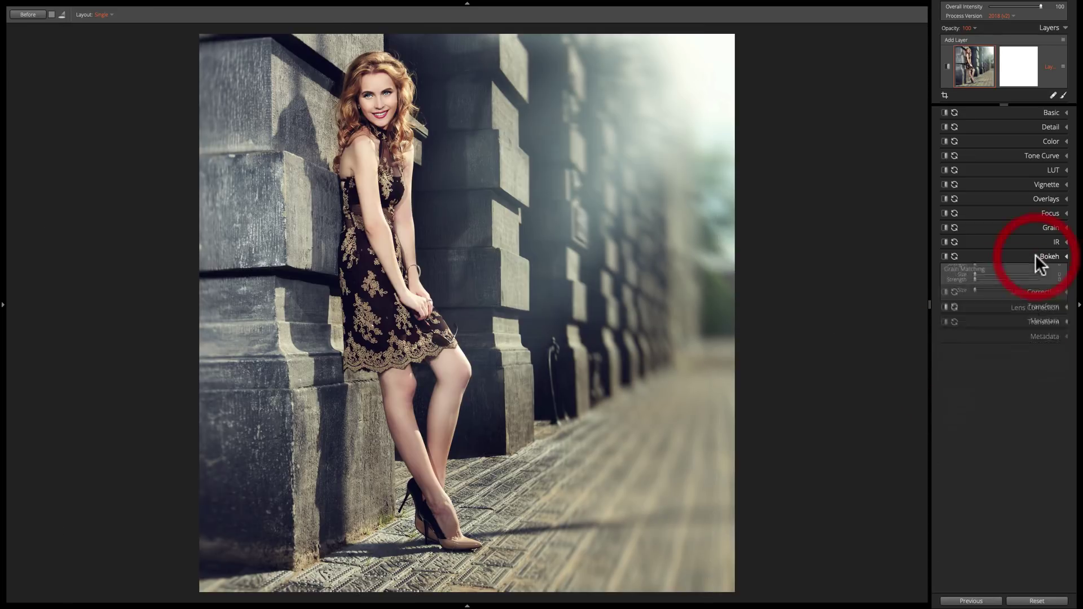